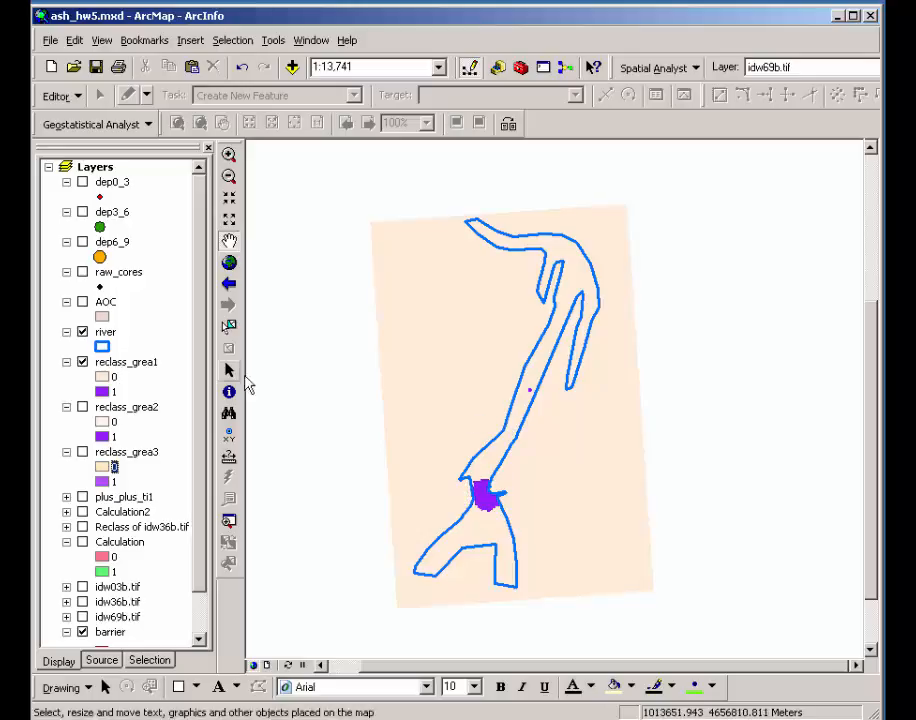
Open the attribute table of the reclass_grea1 layer, check the cell count for value 1, and move the table off the purple map area
{"action": "double_click", "coordinate": [131, 363], "text": "ctrl"}
{"action": "left_click_drag", "start_coordinate": [636, 162], "coordinate": [762, 217]}
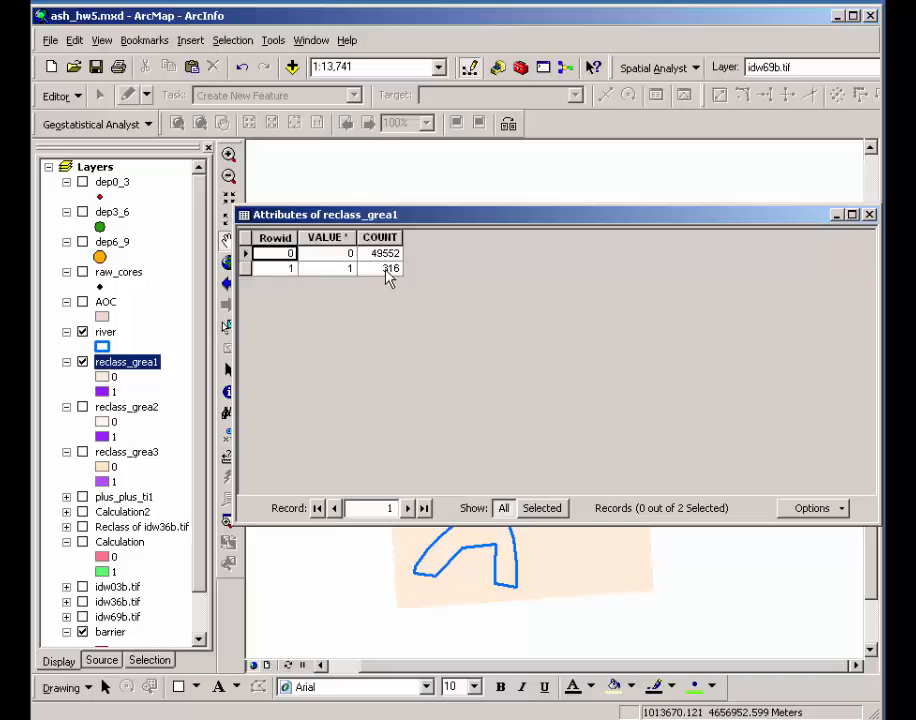
{"action": "left_click_drag", "start_coordinate": [403, 213], "coordinate": [652, 222]}
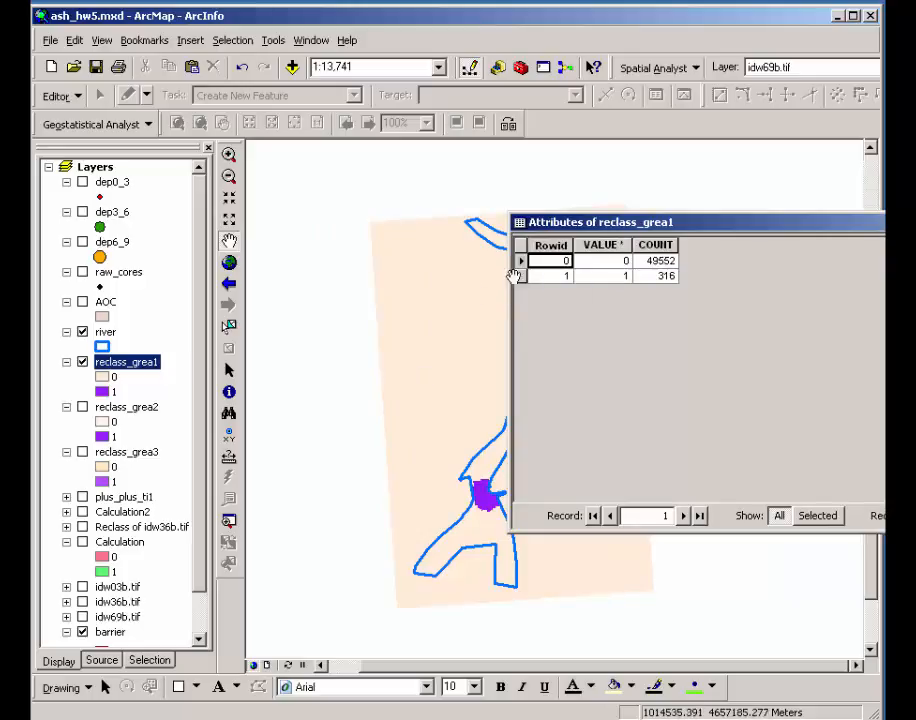
{"action": "left_click_drag", "start_coordinate": [580, 223], "coordinate": [510, 227]}
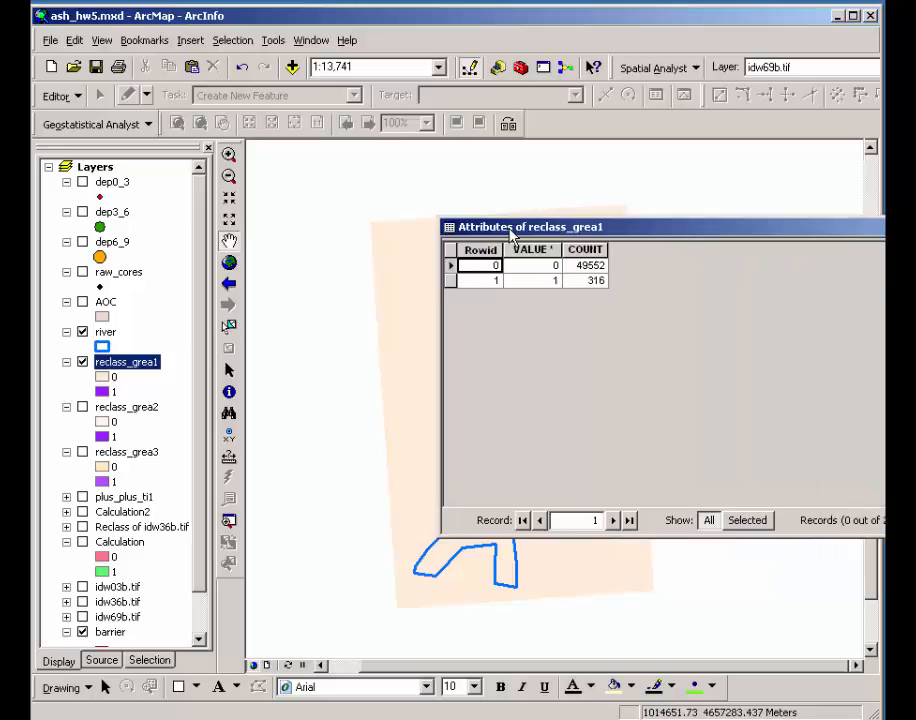
{"action": "left_click", "coordinate": [588, 280]}
{"action": "left_click_drag", "start_coordinate": [602, 227], "coordinate": [712, 238]}
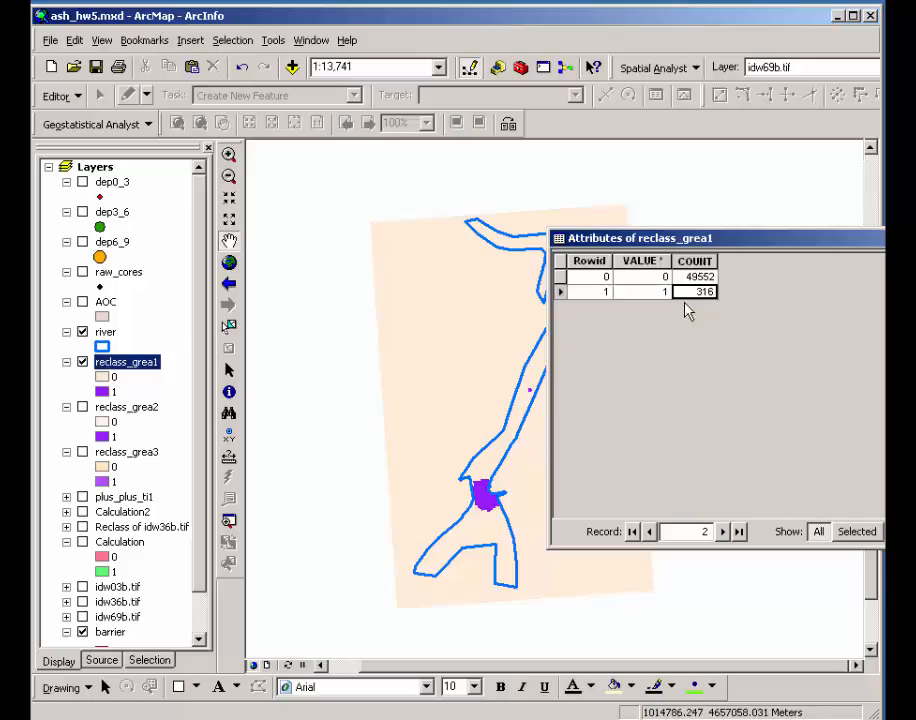
Open the attribute table of the reclass_grea2 layer and place it below the reclass_grea1 table to compare cell counts
{"action": "left_click", "coordinate": [104, 408]}
{"action": "right_click", "coordinate": [122, 409]}
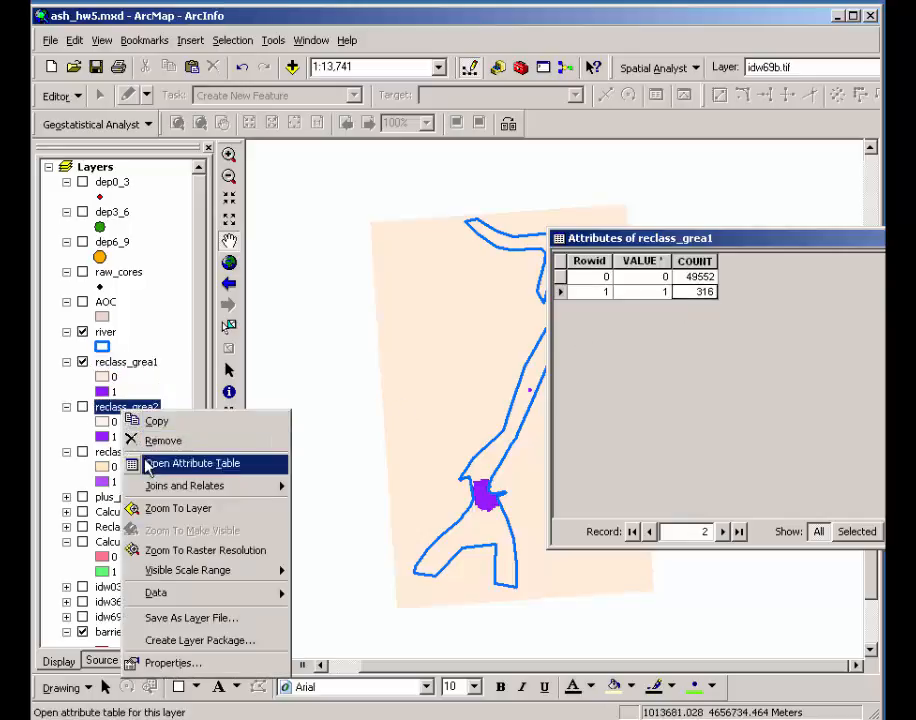
{"action": "left_click", "coordinate": [190, 463]}
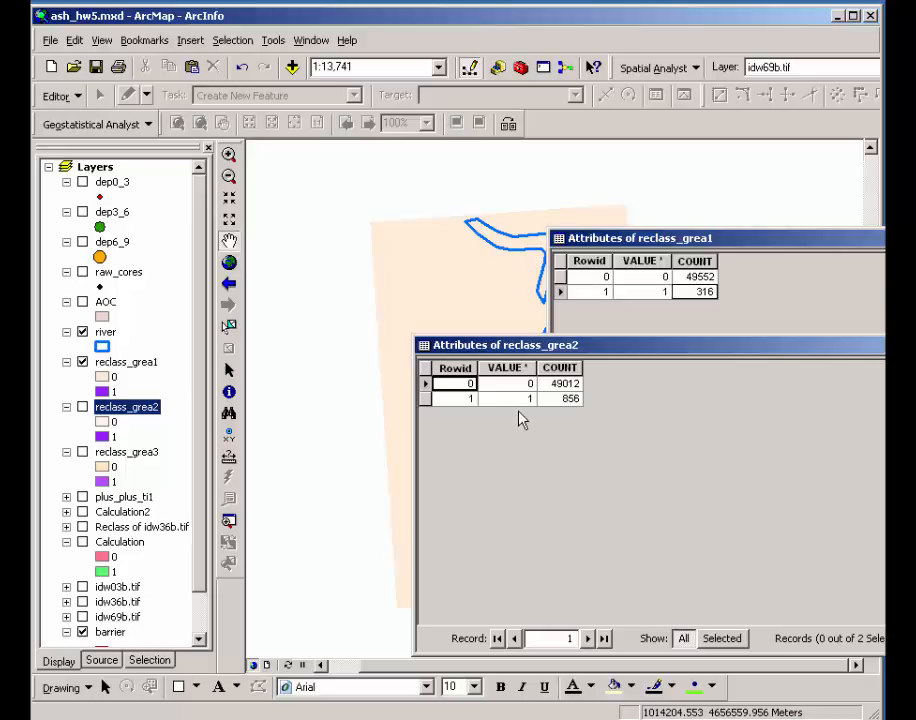
{"action": "left_click_drag", "start_coordinate": [500, 345], "coordinate": [430, 464]}
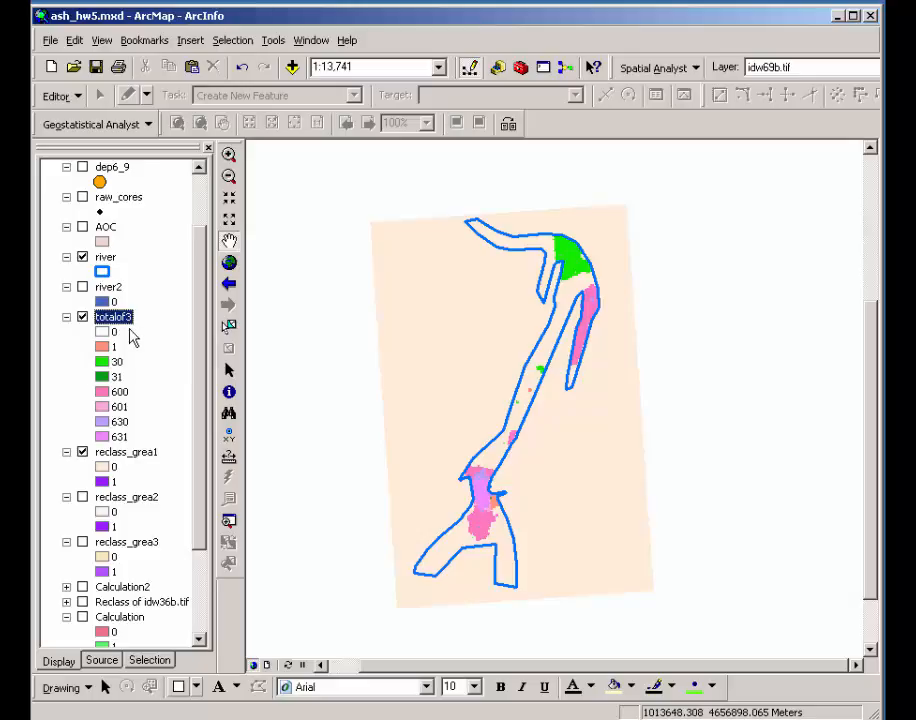
Open the attribute table of the totalof3 overlay layer and move it into view to examine the count for each value
{"action": "left_click", "coordinate": [142, 330]}
{"action": "left_click", "coordinate": [137, 316]}
{"action": "left_click", "coordinate": [123, 328]}
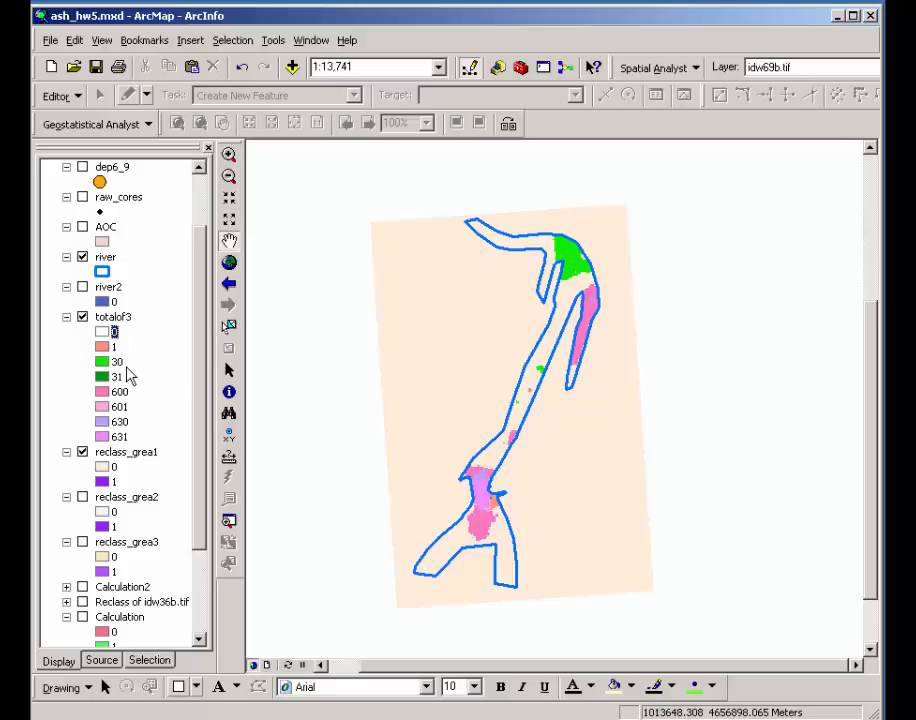
{"action": "right_click", "coordinate": [113, 317]}
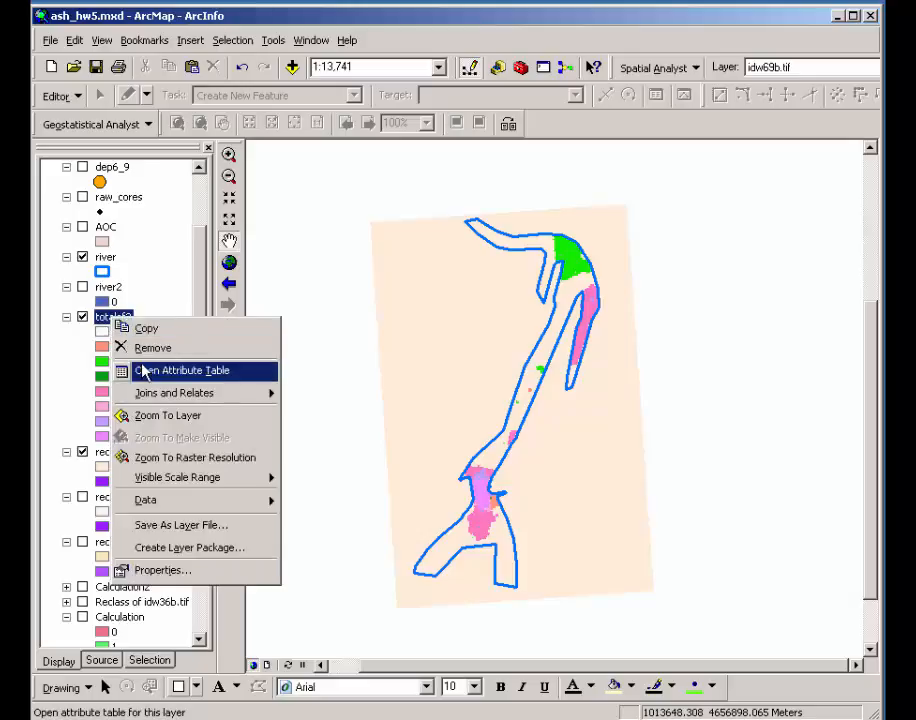
{"action": "left_click", "coordinate": [143, 370]}
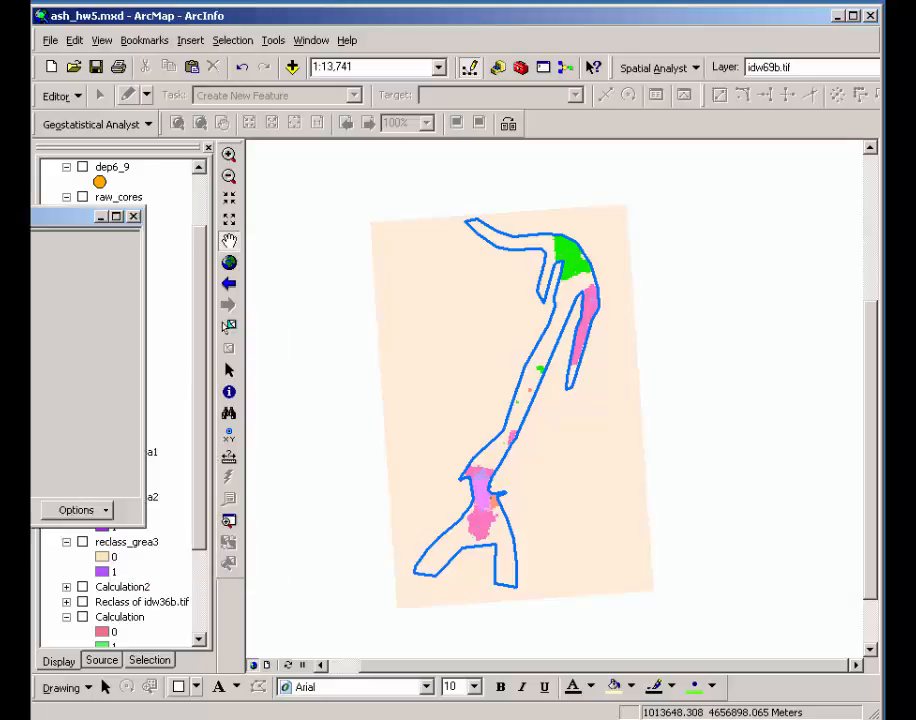
{"action": "left_click_drag", "start_coordinate": [280, 229], "coordinate": [697, 256]}
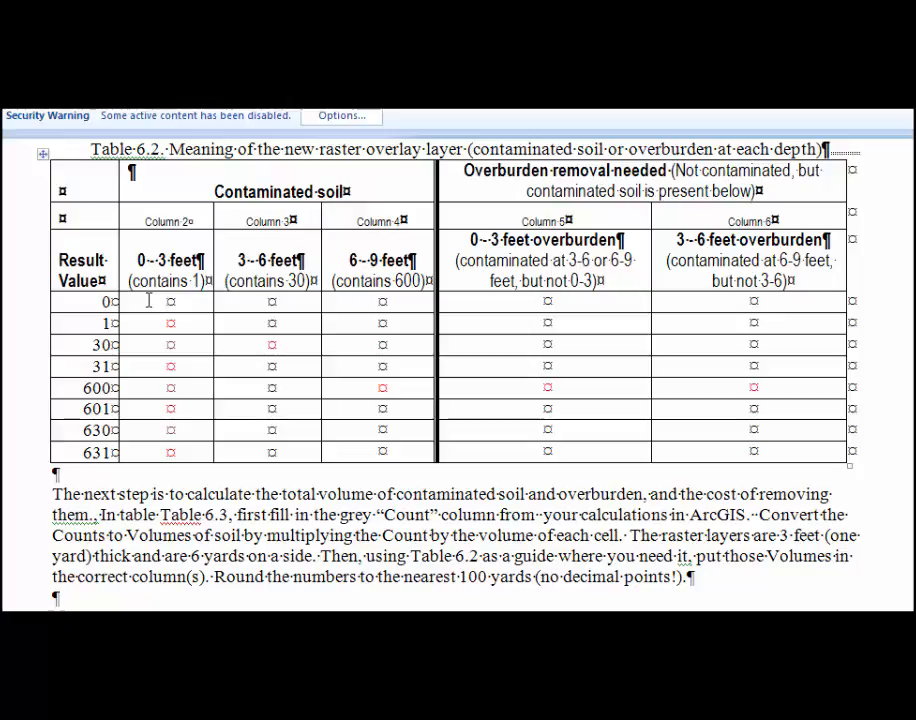
In the Word document's Table 6.2, enter n in all five contaminated-soil and overburden columns for result value 0
{"action": "type", "text": "nn"}
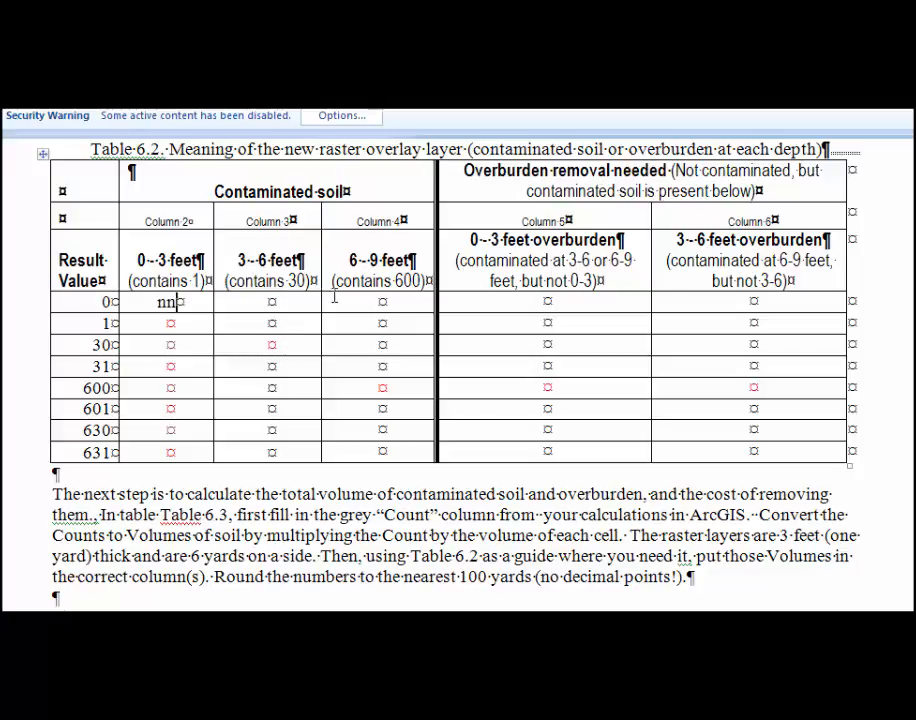
{"action": "left_click", "coordinate": [265, 302]}
{"action": "type", "text": "n"}
{"action": "left_click", "coordinate": [189, 301]}
{"action": "key", "text": "BackSpace"}
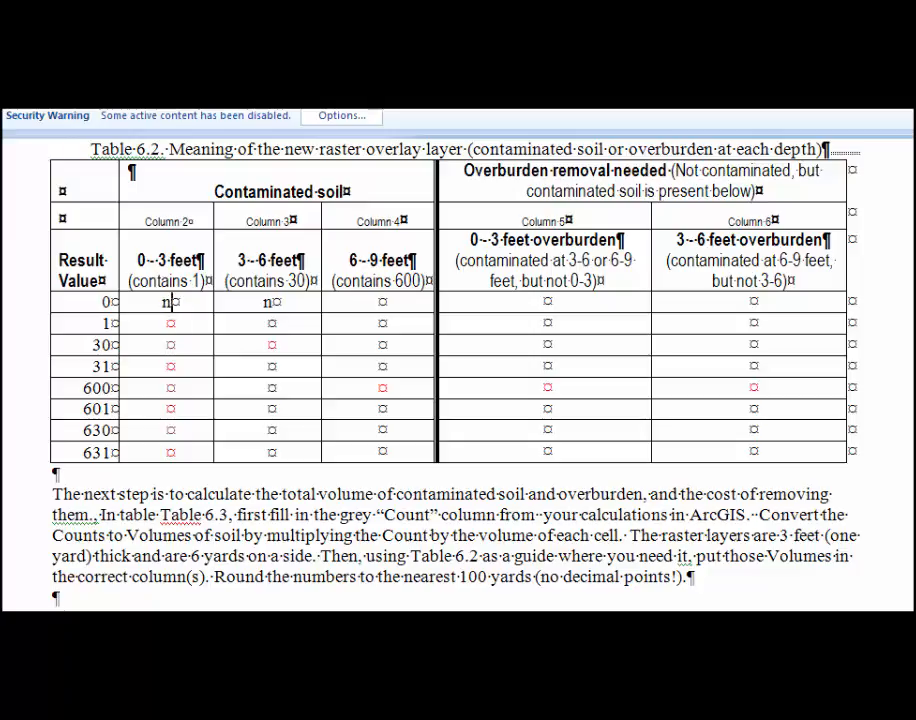
{"action": "type", "text": "n"}
{"action": "left_click", "coordinate": [485, 302]}
{"action": "type", "text": "n"}
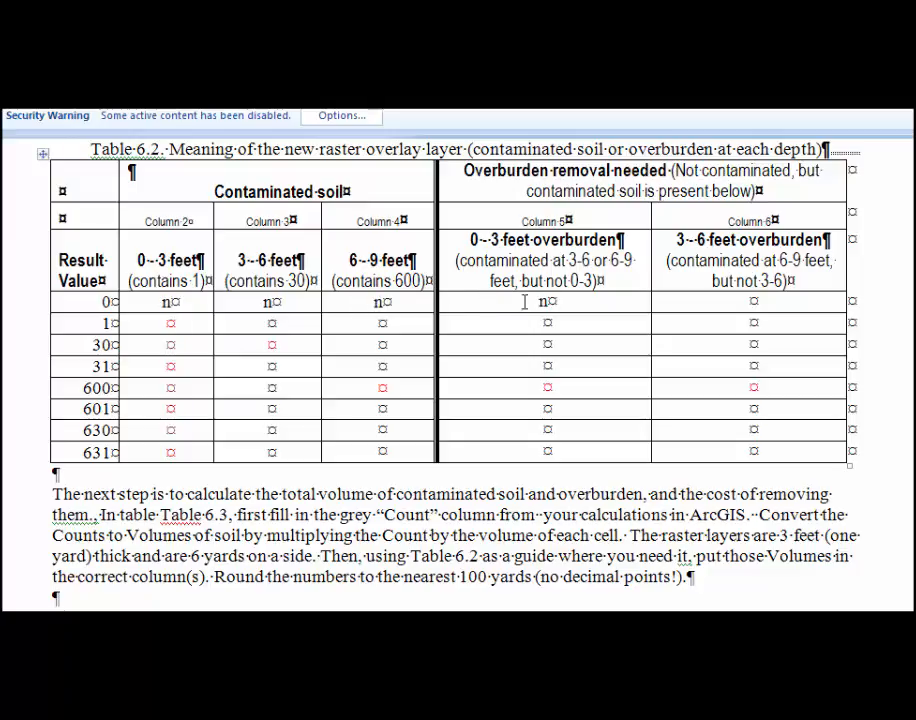
{"action": "left_click", "coordinate": [695, 302]}
{"action": "type", "text": "n"}
Fill the result value 1 row of Table 6.2 with y for 0-3 feet contaminated soil and n in the other four columns
{"action": "left_click", "coordinate": [190, 323]}
{"action": "type", "text": "y"}
{"action": "left_click", "coordinate": [266, 323]}
{"action": "type", "text": "n"}
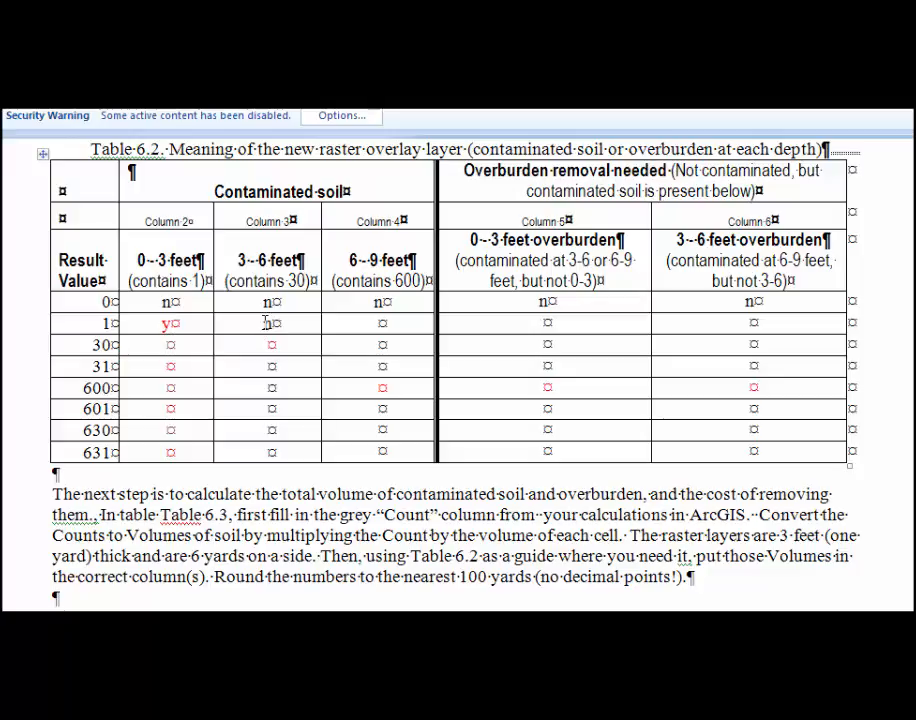
{"action": "left_click", "coordinate": [343, 319]}
{"action": "type", "text": "n"}
{"action": "left_click", "coordinate": [491, 323]}
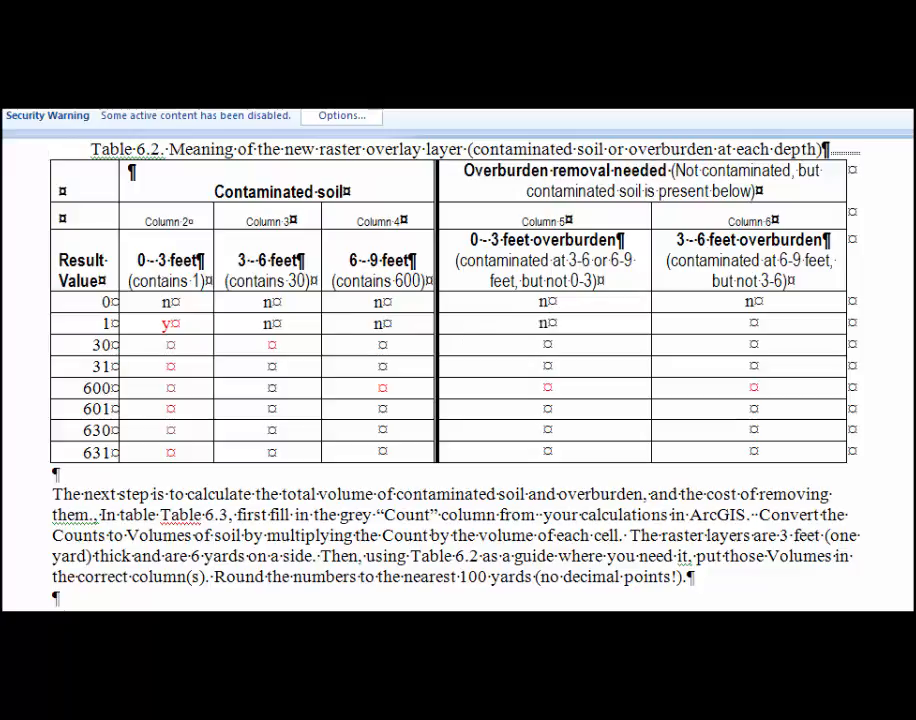
{"action": "type", "text": "n"}
{"action": "left_click", "coordinate": [714, 324]}
{"action": "type", "text": "n"}
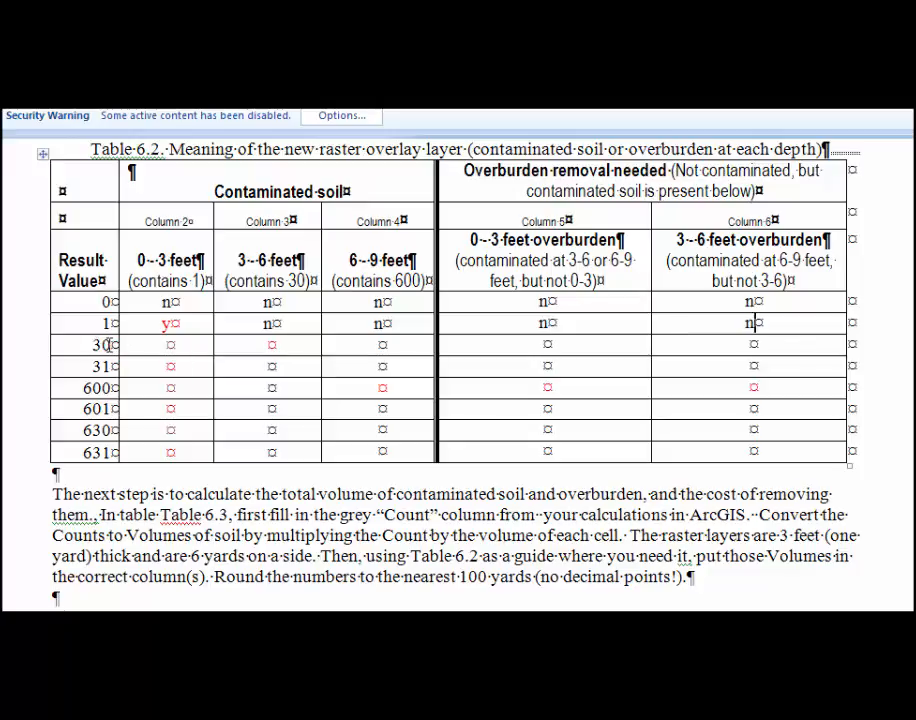
Fill the result value 30 row with y for 3-6 feet contaminated soil and 0-3 feet overburden, and n in the other columns
{"action": "left_click", "coordinate": [160, 345]}
{"action": "type", "text": "n"}
{"action": "left_click", "coordinate": [253, 344]}
{"action": "type", "text": "y"}
{"action": "left_click", "coordinate": [359, 344]}
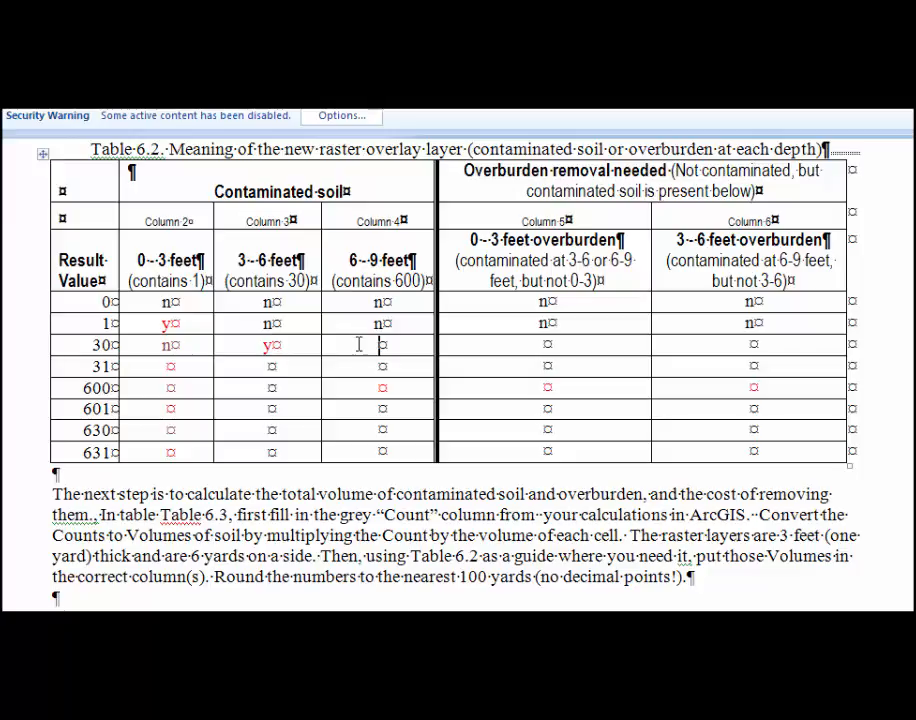
{"action": "type", "text": "n"}
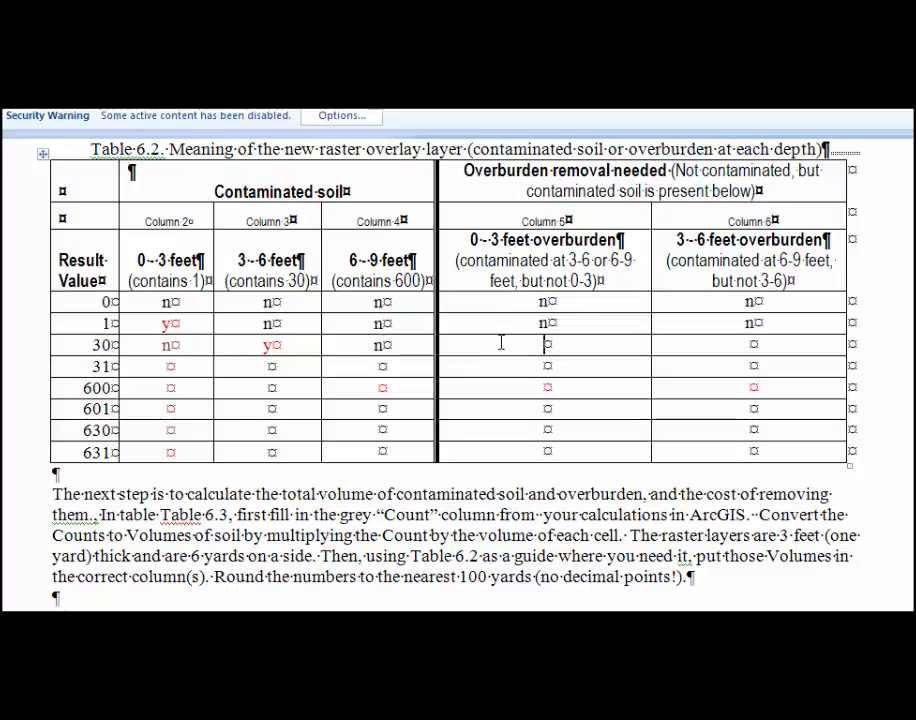
{"action": "type", "text": "y"}
{"action": "left_click", "coordinate": [739, 341]}
{"action": "type", "text": "n"}
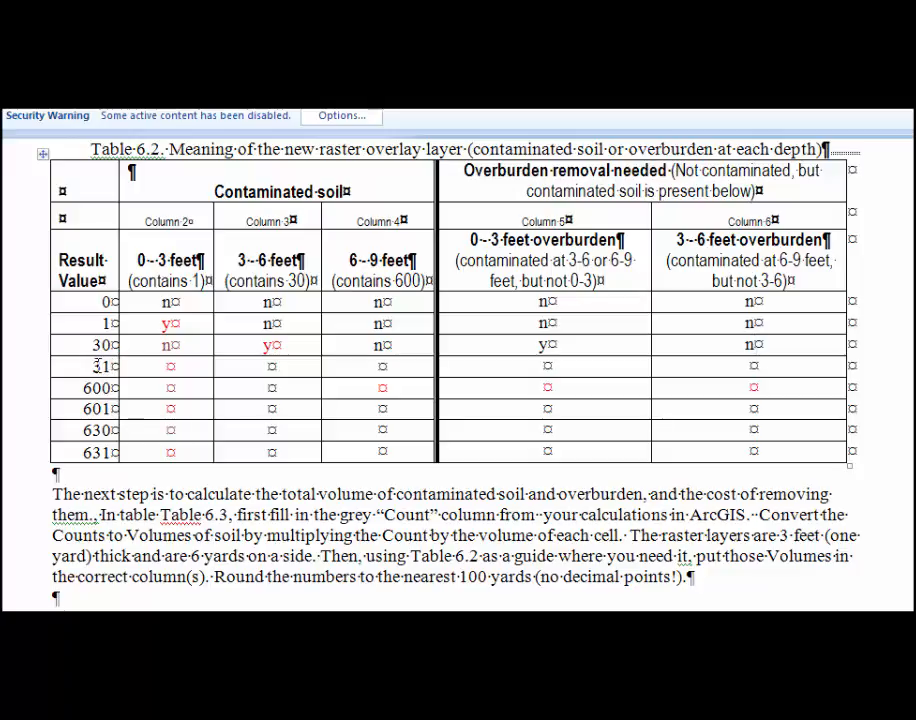
Fill the result value 31 row with y for 0-3 and 3-6 feet contaminated soil and n in the remaining three columns
{"action": "left_click", "coordinate": [165, 366]}
{"action": "type", "text": "y"}
{"action": "left_click", "coordinate": [297, 364]}
{"action": "type", "text": "y"}
{"action": "left_click", "coordinate": [331, 368]}
{"action": "type", "text": "n"}
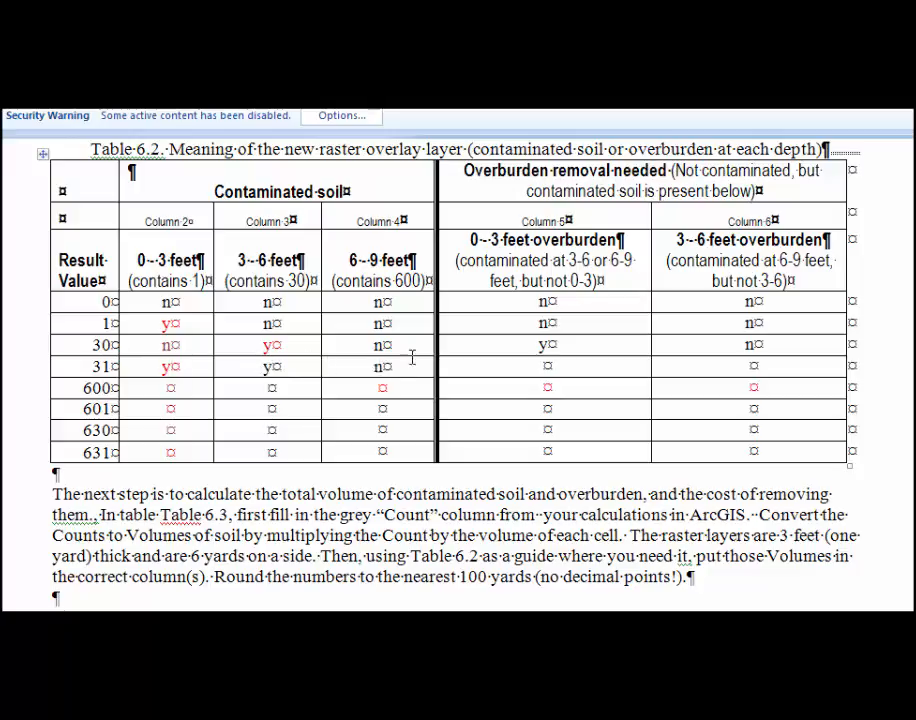
{"action": "left_click", "coordinate": [522, 363]}
{"action": "type", "text": "n"}
{"action": "left_click", "coordinate": [688, 367]}
{"action": "type", "text": "n"}
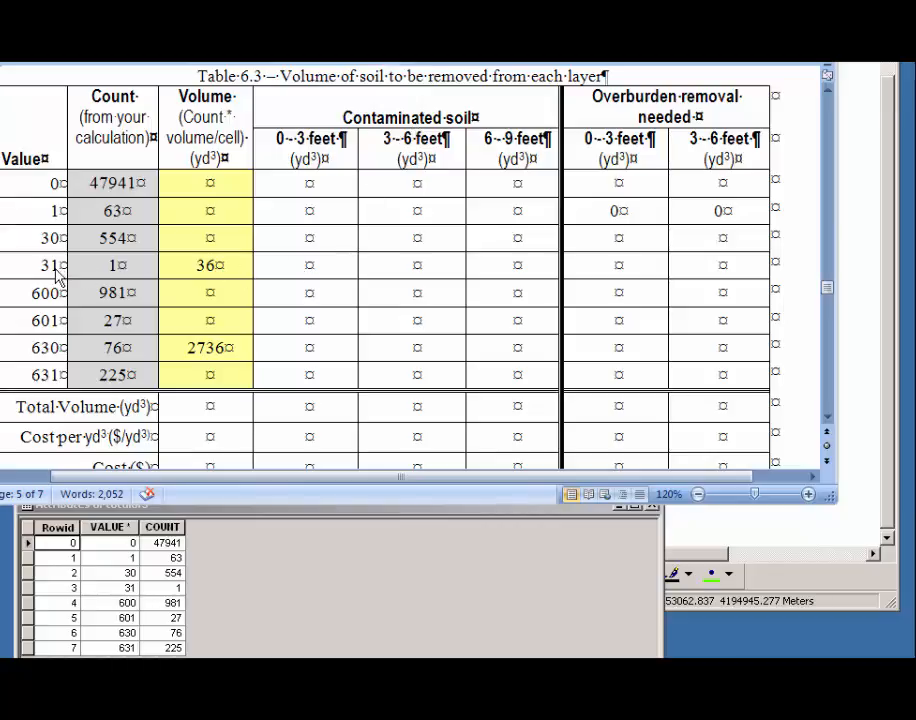
In Table 6.3's value 31 row, enter 36 for 0-3 and 3-6 feet contaminated soil and 0 in the remaining three columns
{"action": "left_click", "coordinate": [293, 266]}
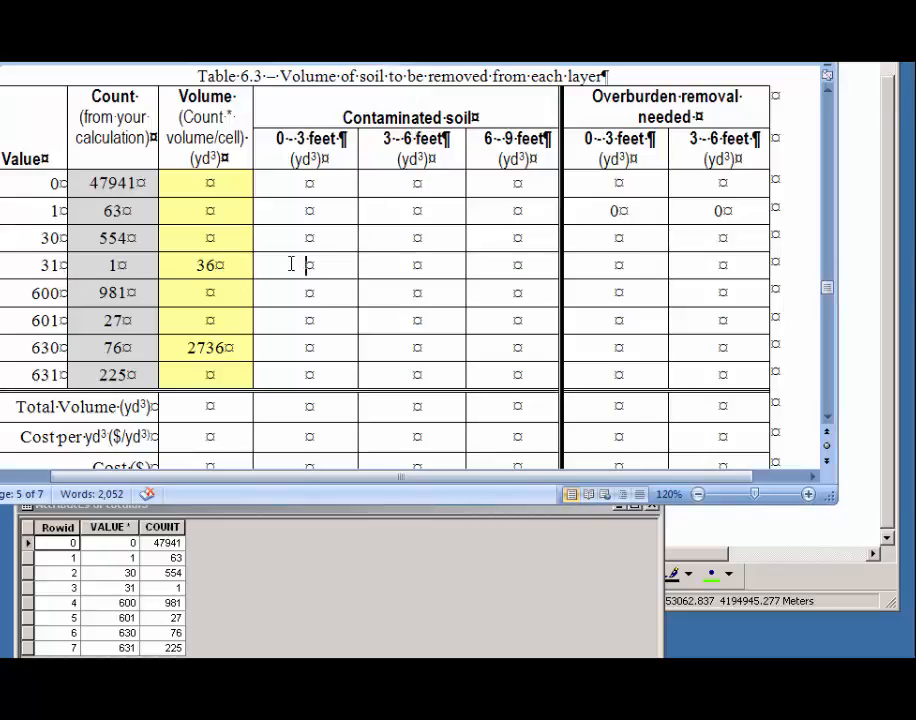
{"action": "type", "text": "36"}
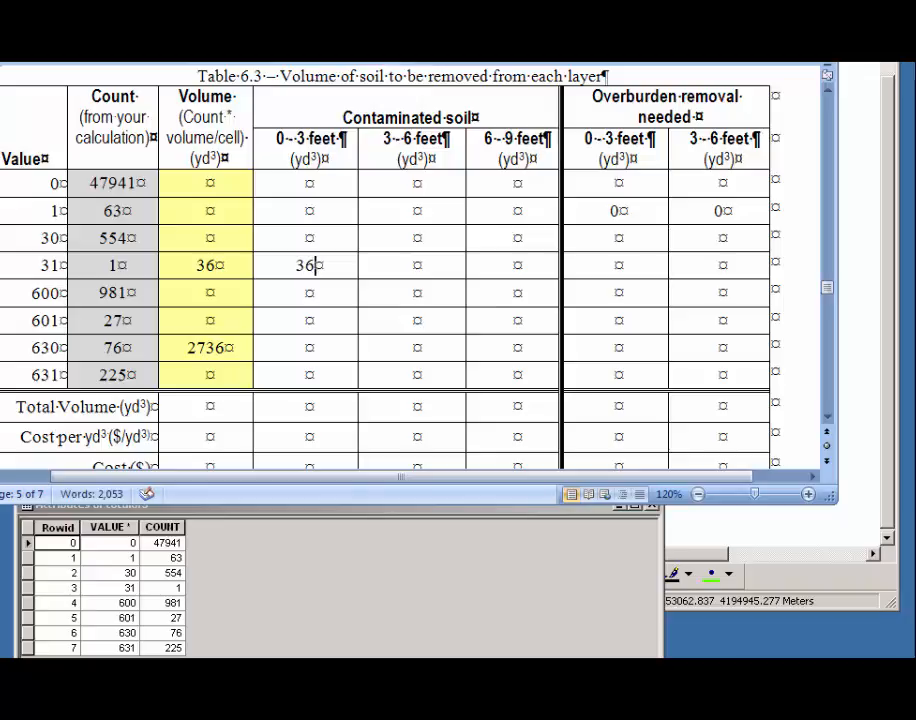
{"action": "left_click", "coordinate": [393, 267]}
{"action": "type", "text": "36"}
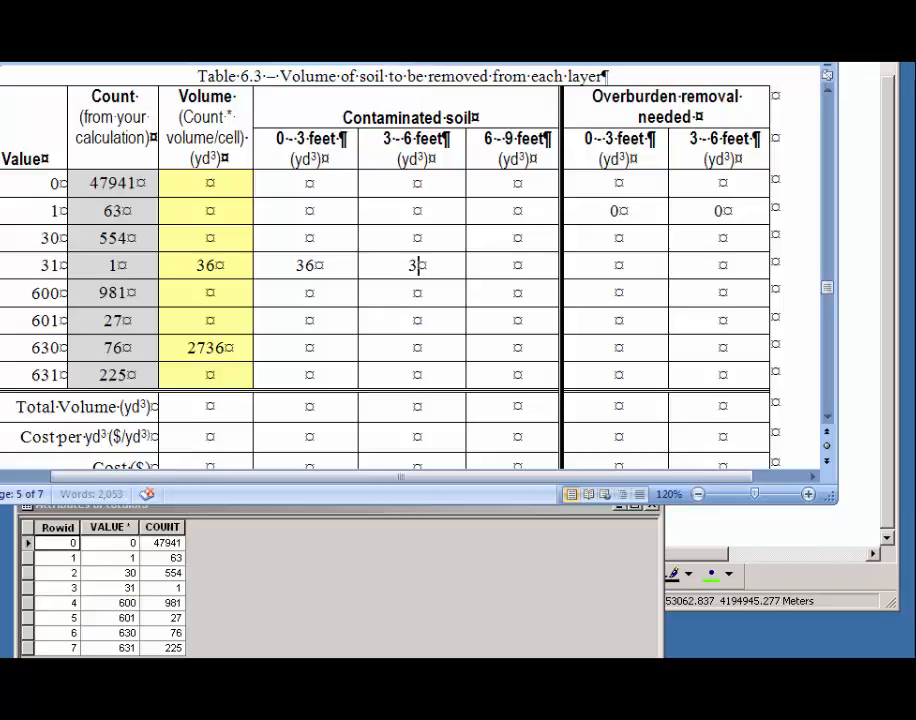
{"action": "left_click", "coordinate": [489, 267]}
{"action": "type", "text": "0"}
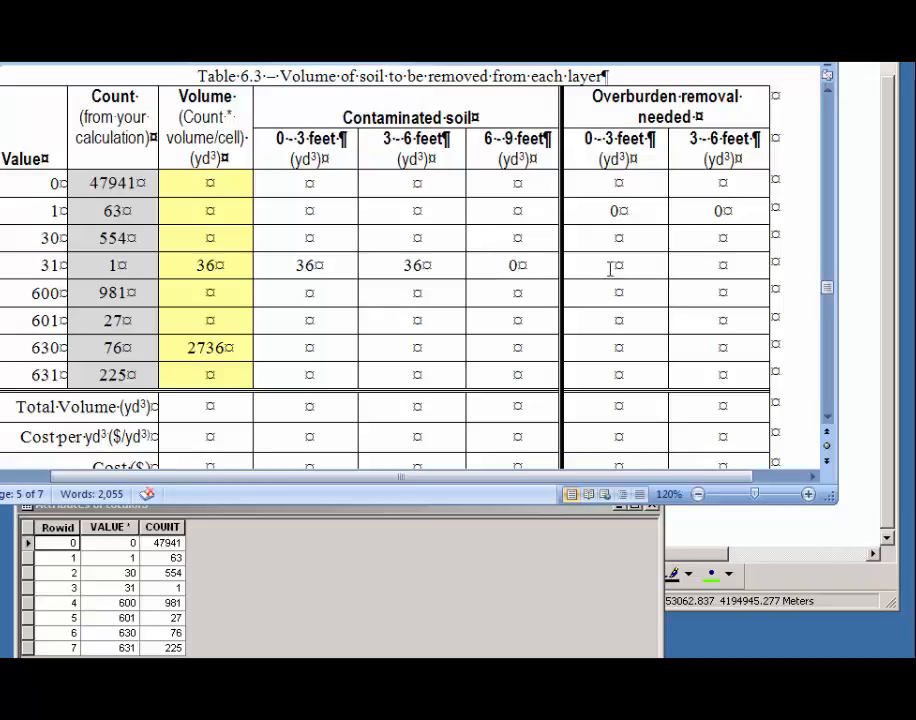
{"action": "left_click", "coordinate": [576, 272]}
{"action": "type", "text": "0"}
{"action": "left_click", "coordinate": [697, 265]}
{"action": "type", "text": "0"}
In the value 630 row, enter 2736 for 3-6 and 6-9 feet contaminated soil and 0-3 feet overburden, and 0 in the other two columns
{"action": "left_click", "coordinate": [306, 346]}
{"action": "type", "text": "0"}
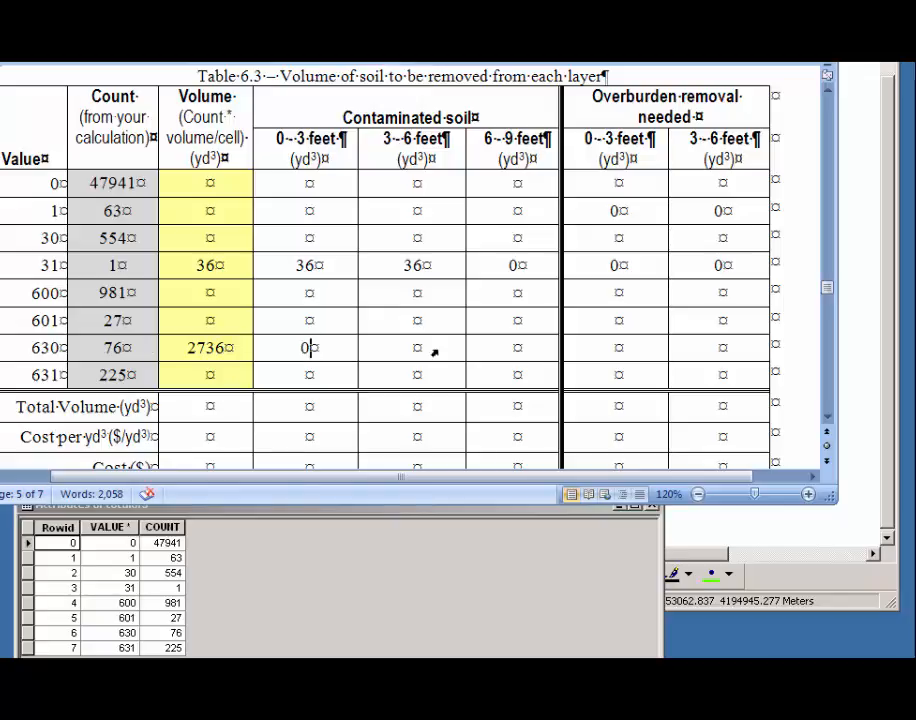
{"action": "left_click", "coordinate": [595, 345]}
{"action": "type", "text": "2736"}
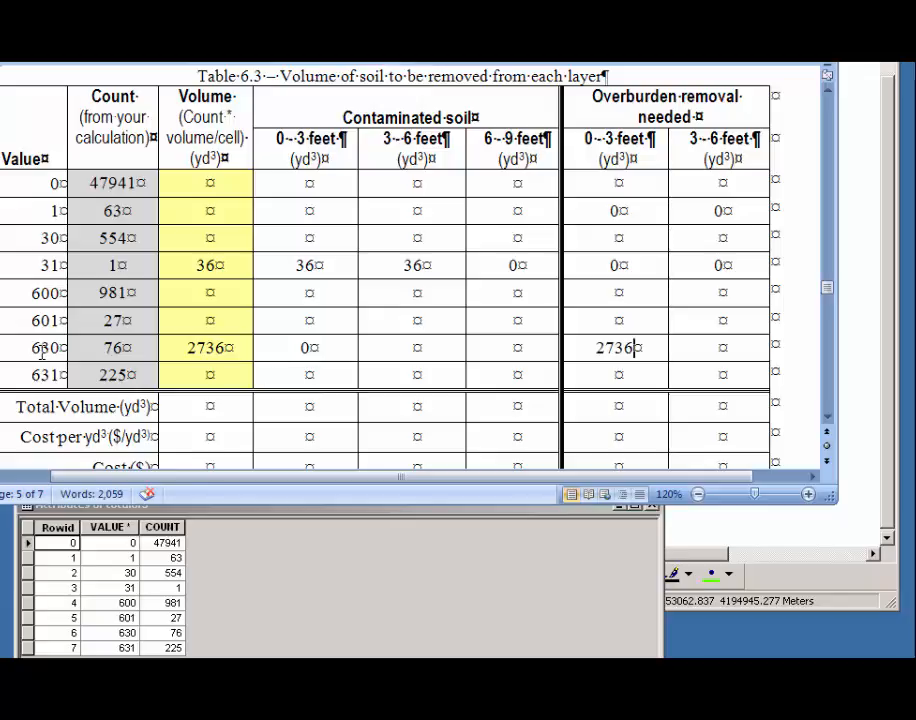
{"action": "left_click", "coordinate": [402, 347]}
{"action": "type", "text": "2736"}
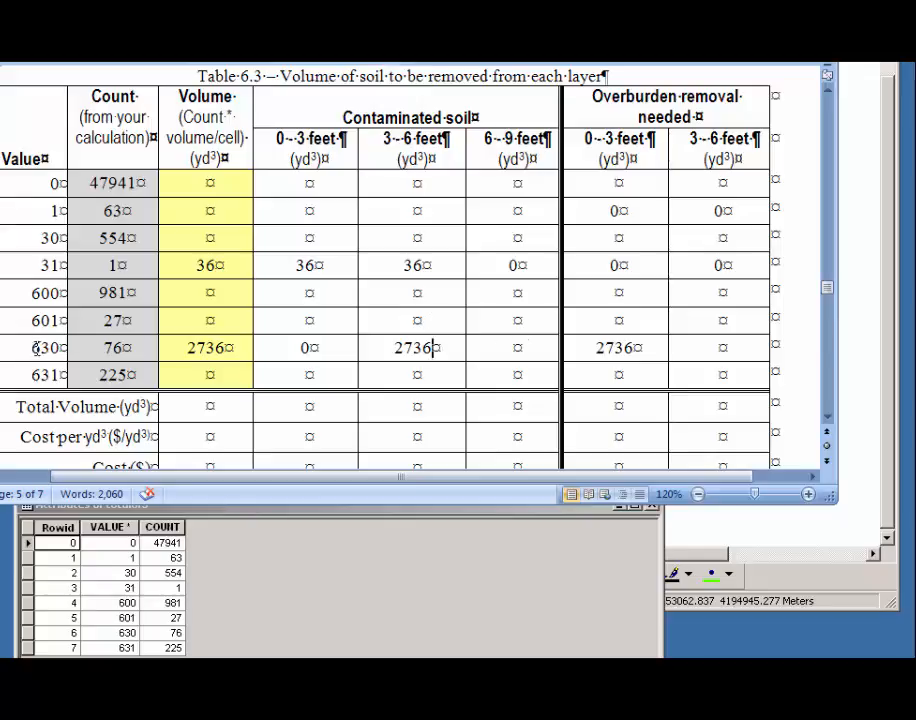
{"action": "left_click", "coordinate": [493, 346]}
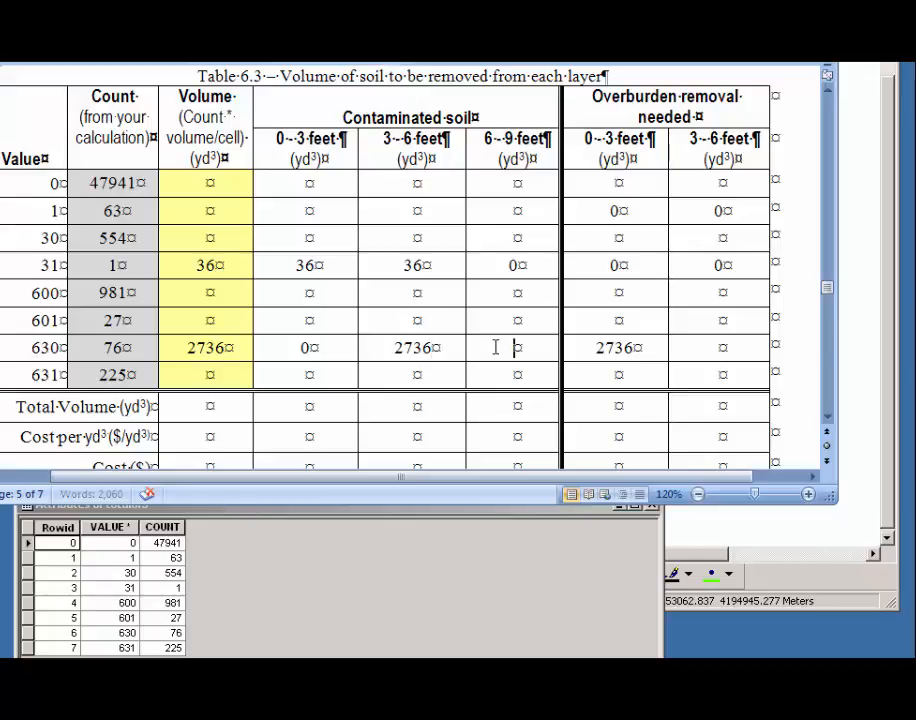
{"action": "type", "text": "273"}
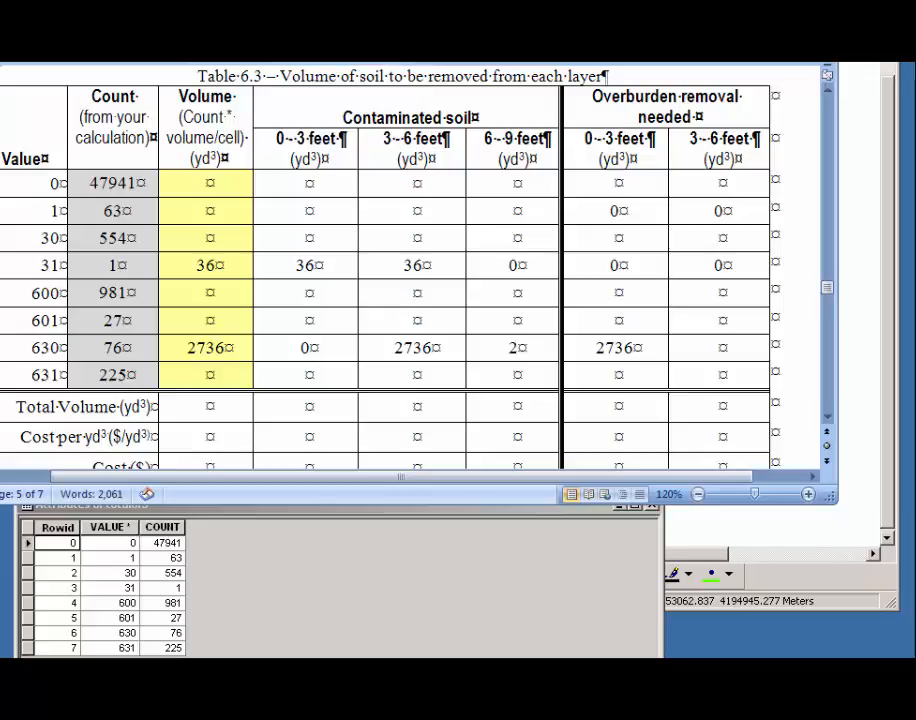
{"action": "type", "text": "6"}
{"action": "left_click", "coordinate": [698, 348]}
{"action": "type", "text": "0"}
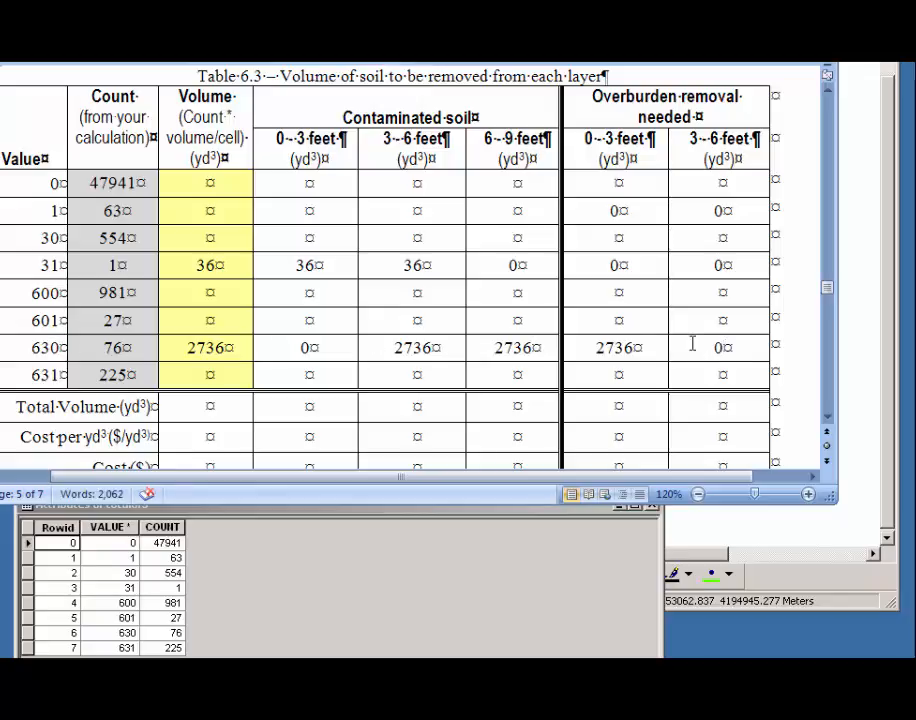